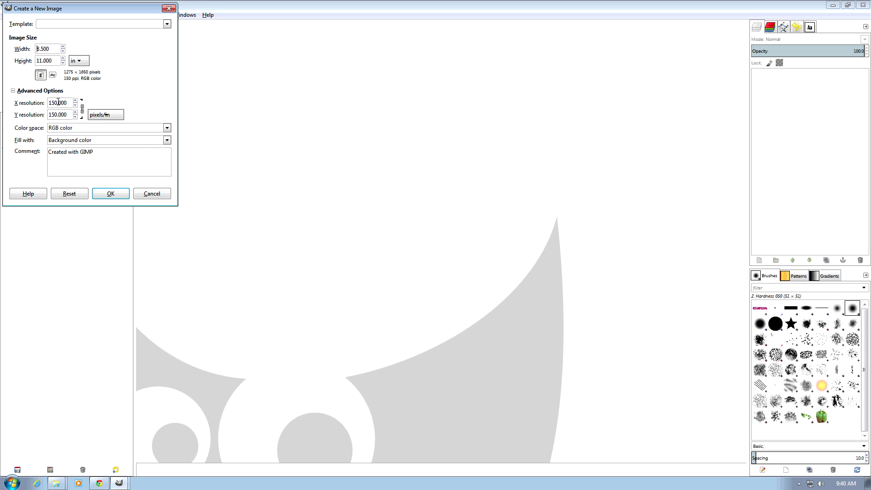
- Create an 8.5 × 11 in RGB image at 150 ppi and import cosmo-logo1.jpg as a layer
click(121, 195)
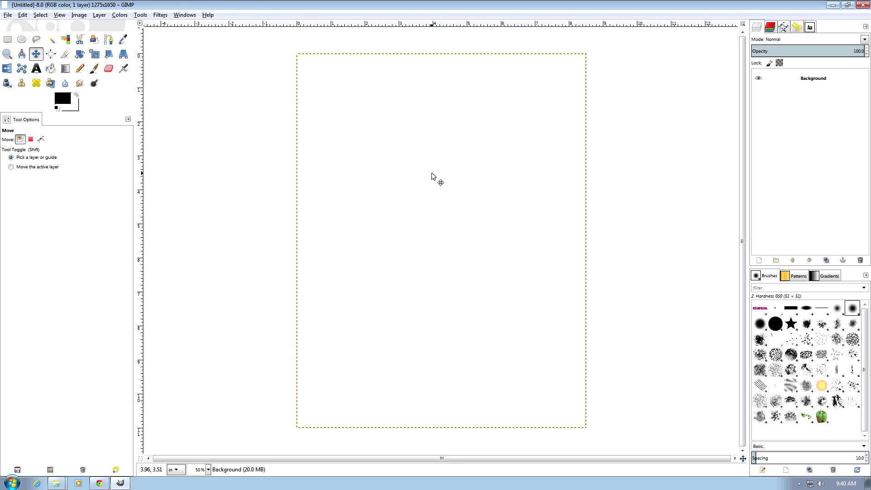
key(alt+Tab)
drag(741, 97, 355, 155)
key(alt+Tab)
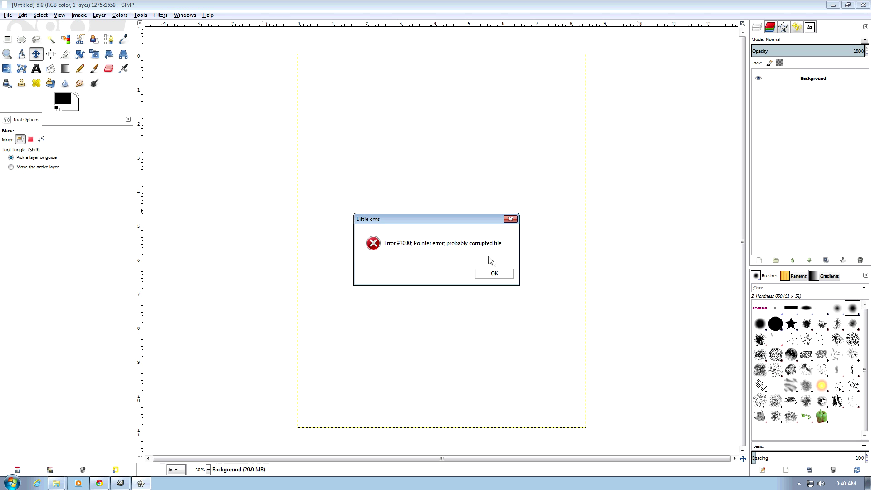
click(494, 273)
- Scale the logo layer proportionally to about 5.89 × 1.07 in and move it to the top centre of the page
key(shift+t)
click(649, 302)
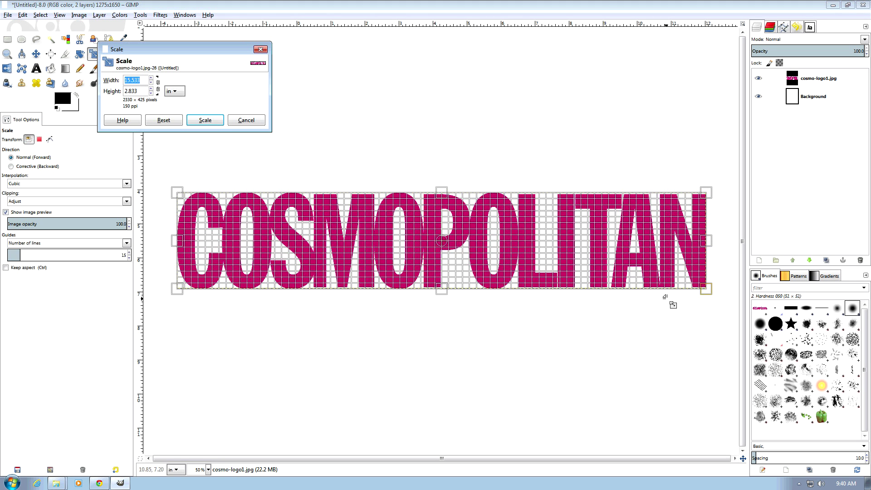
drag(704, 292, 516, 230)
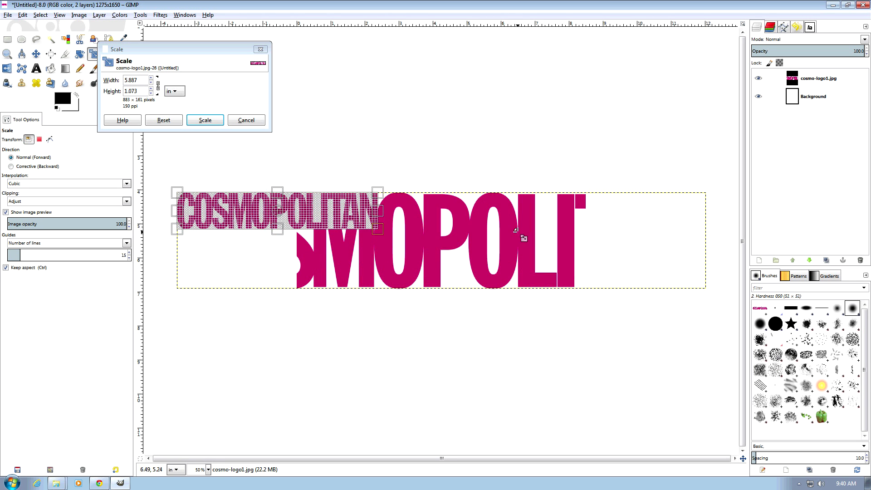
click(206, 120)
key(m)
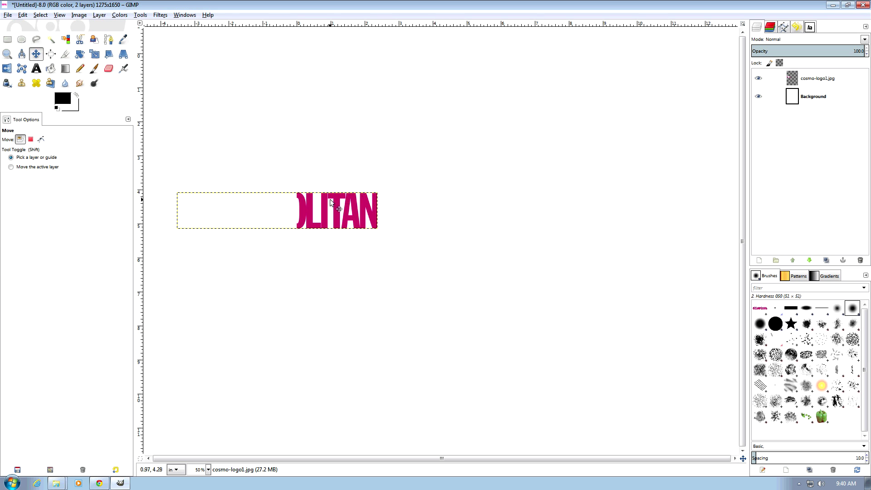
drag(336, 203, 487, 78)
- Add black COSMOPOLITAN text in FranklinGothic-ExtraCondensed Expanded at 180 px and place it directly beneath the pink logo
key(t)
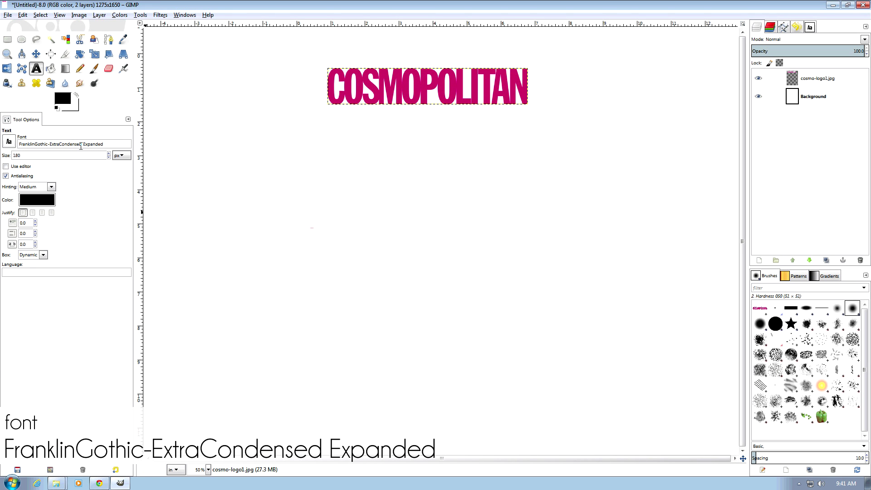
click(320, 130)
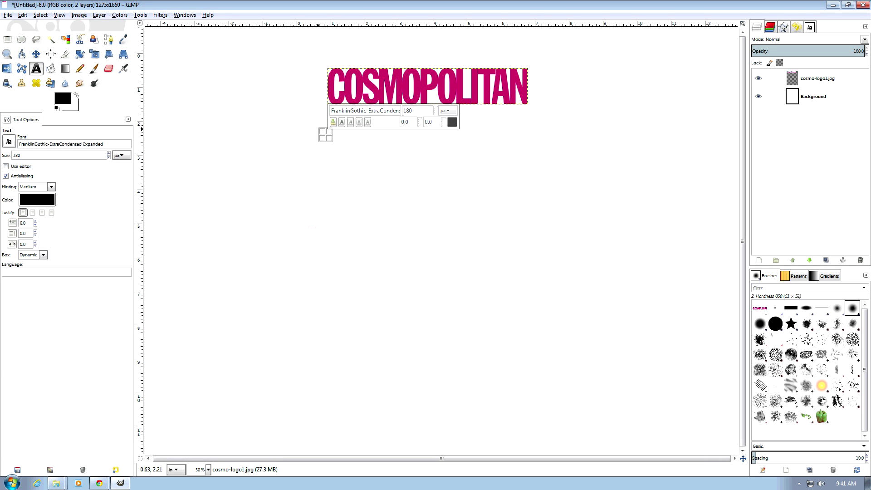
text(COS)
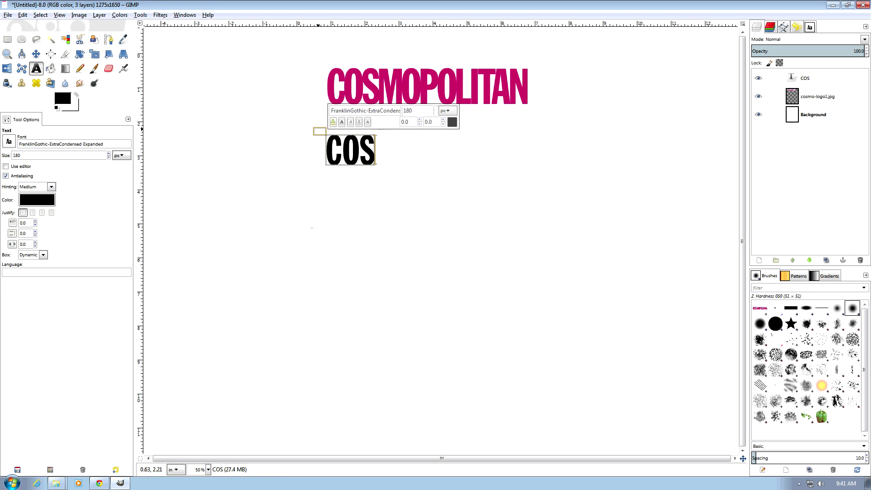
text(MOPOLI)
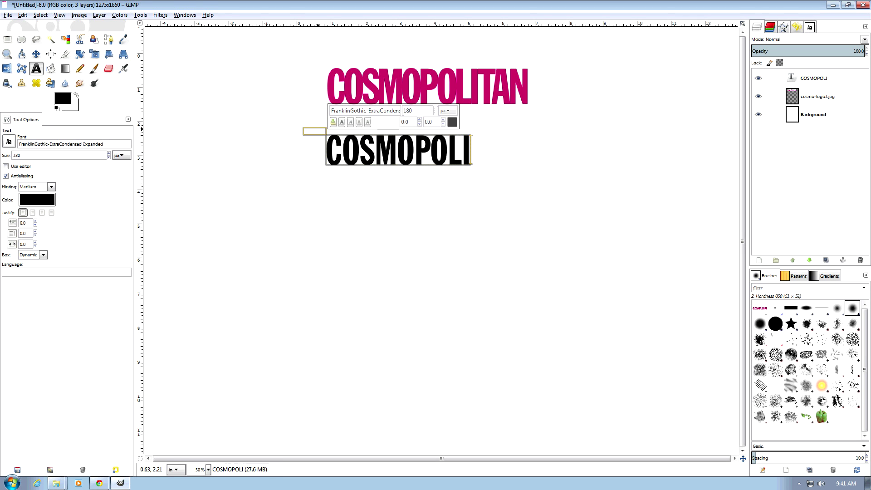
text(TAN)
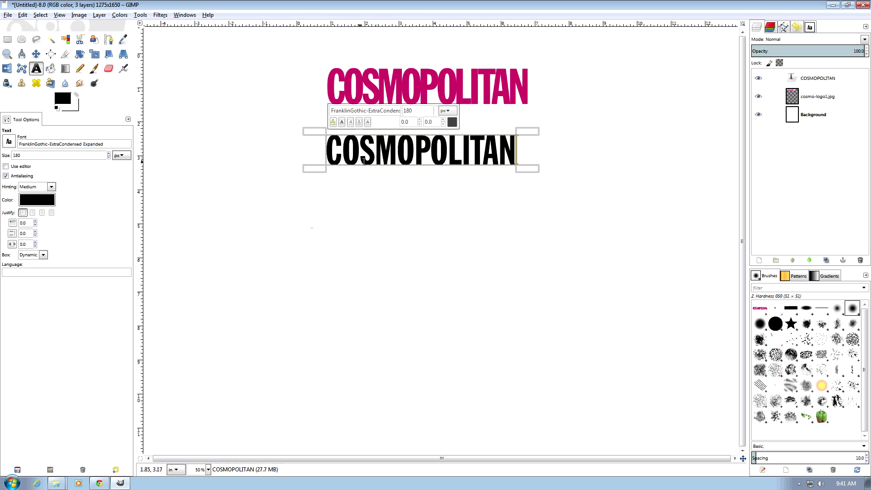
click(36, 54)
drag(374, 157, 386, 141)
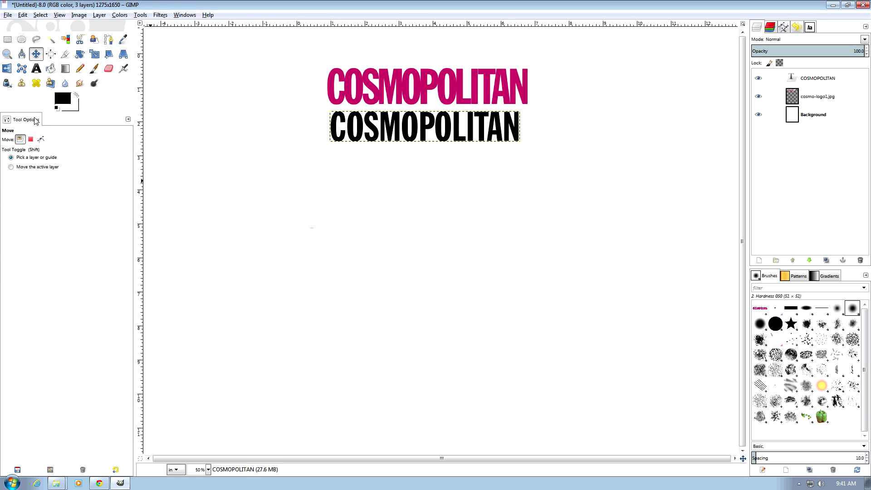
- Set the letter spacing of the black COSMOPOLITAN text to -10
click(37, 68)
click(402, 126)
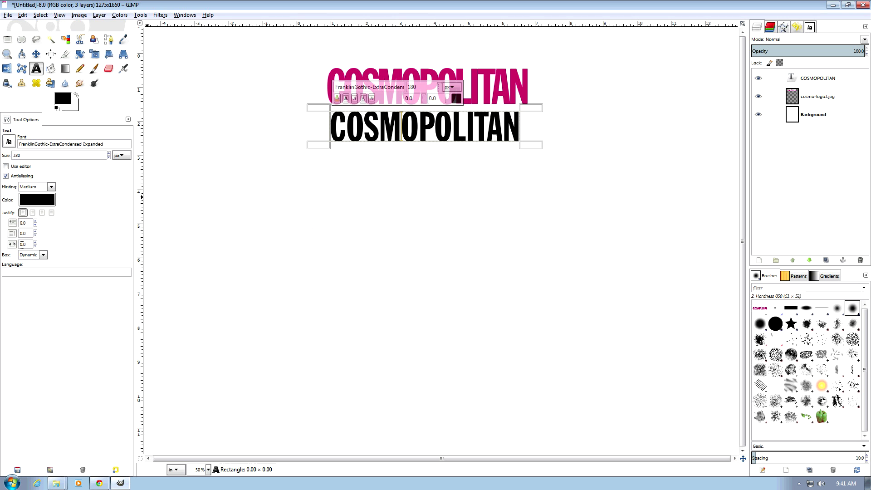
click(35, 246)
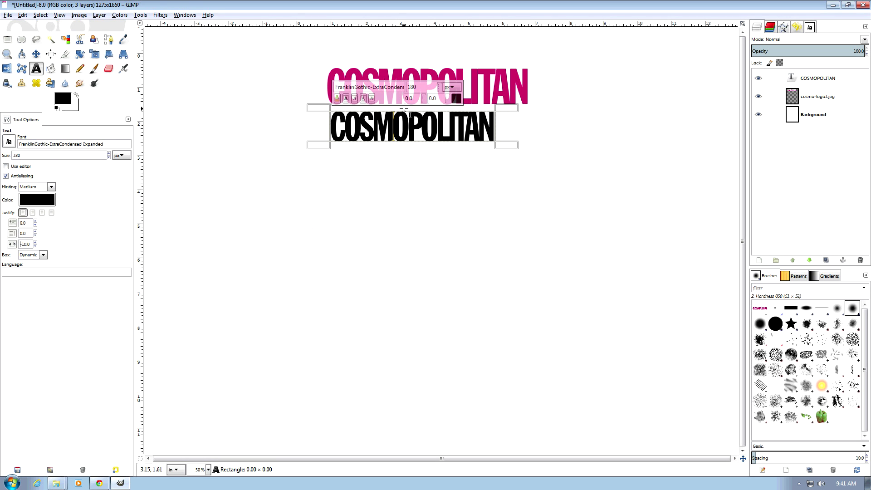
key(m)
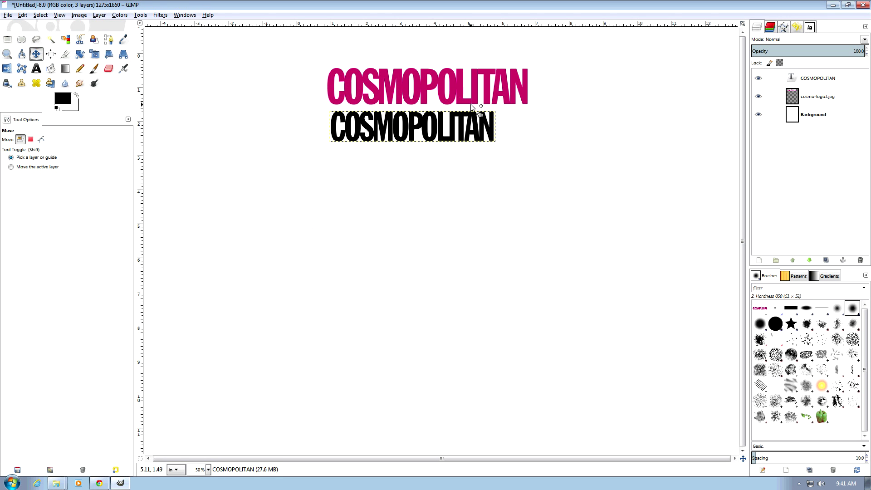
scroll(456, 109, up, 2)
scroll(480, 154, up, 1)
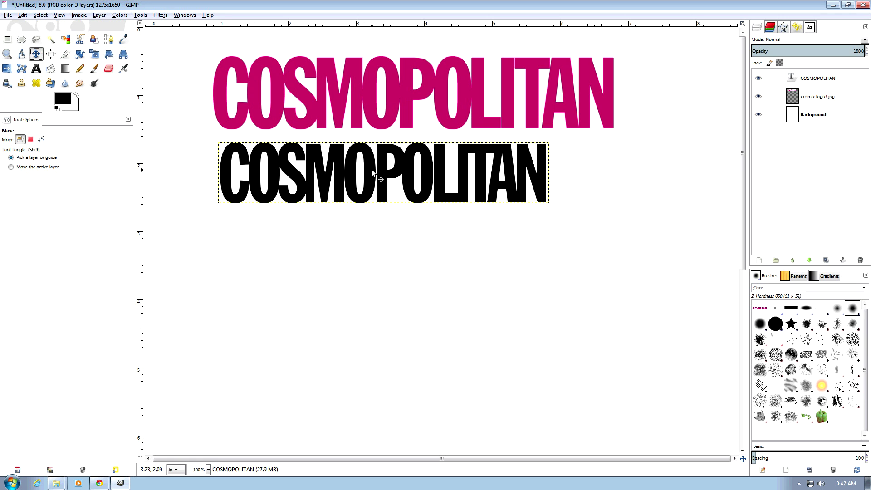
- Create a layer group above cosmo-logo1.jpg and name it Logo
click(36, 69)
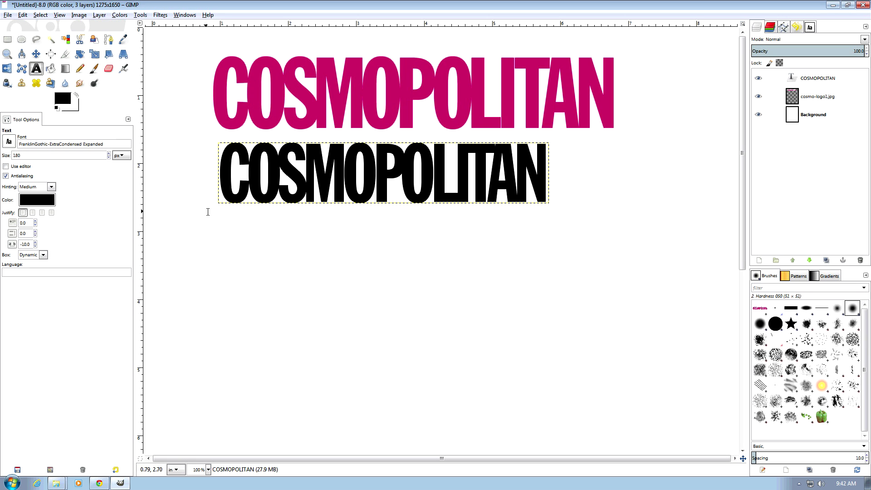
click(225, 234)
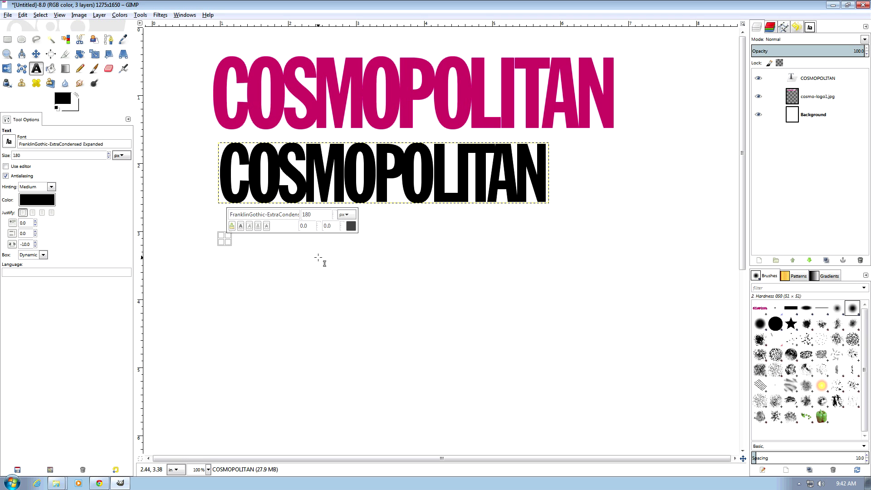
right_click(810, 93)
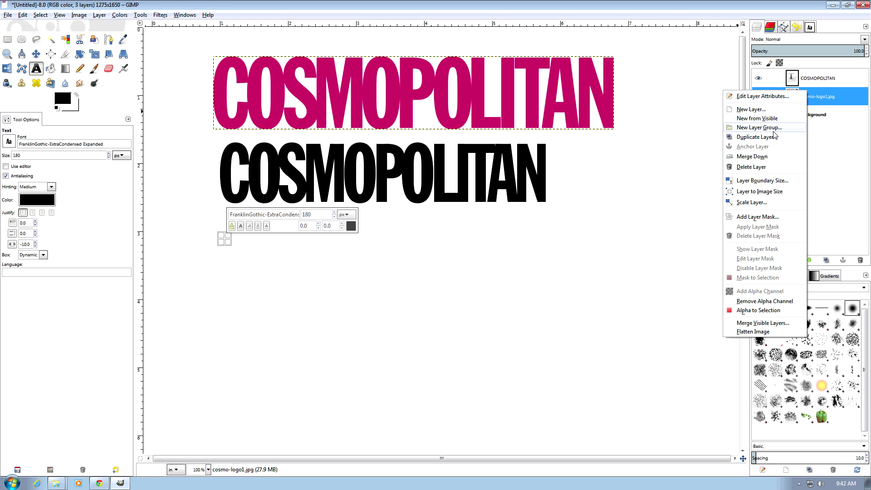
click(773, 131)
double_click(822, 97)
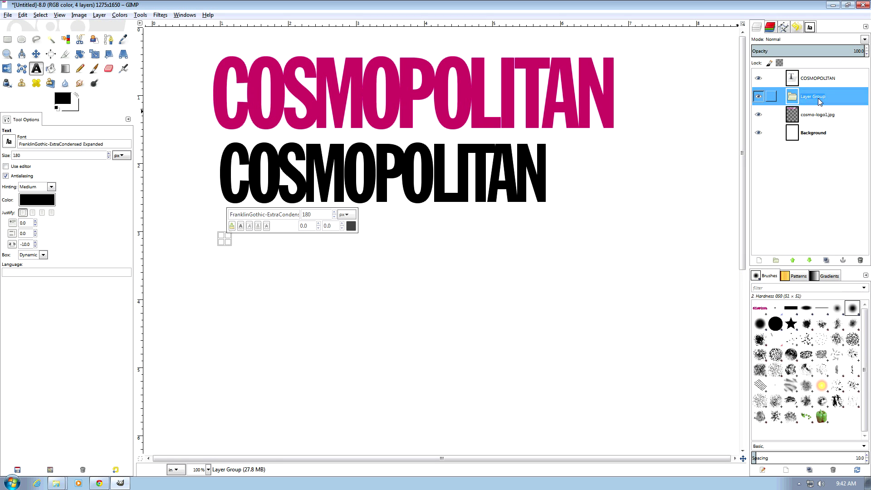
text(Logo)
key(Return)
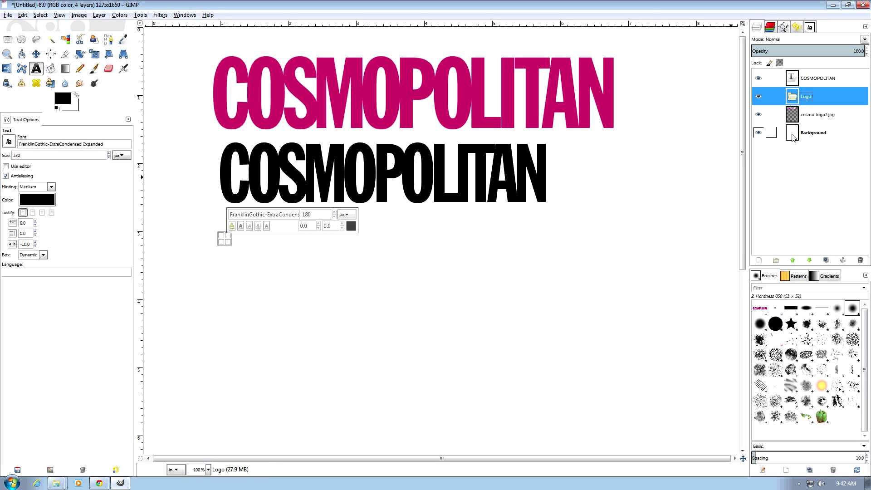
- Add separate COSMOPOL and I text layers inside the Logo group, below the existing black text
drag(239, 237, 277, 244)
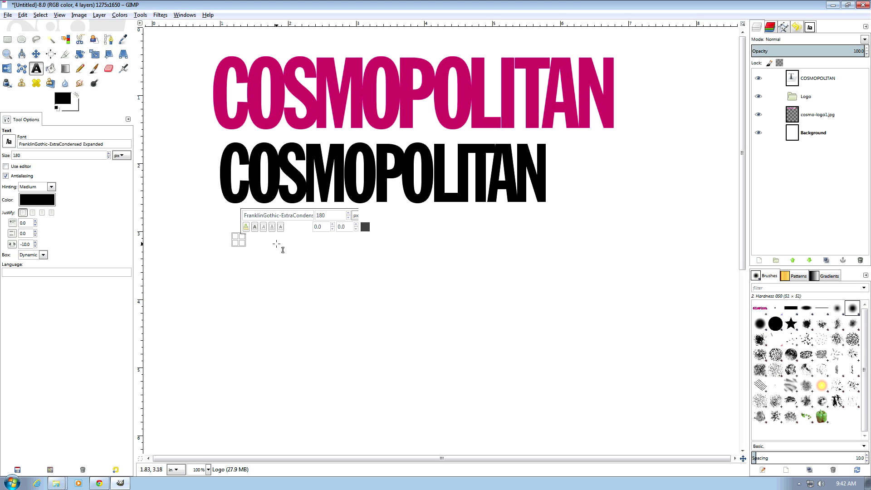
text(COSM)
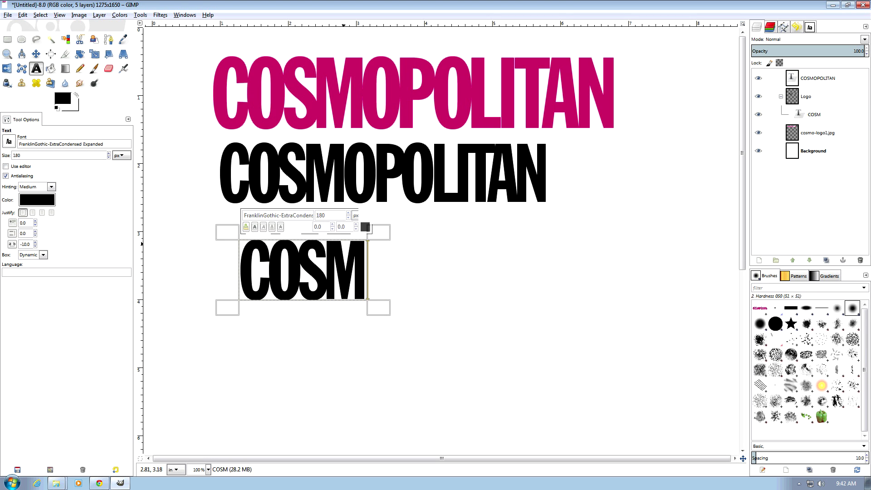
text(OPO)
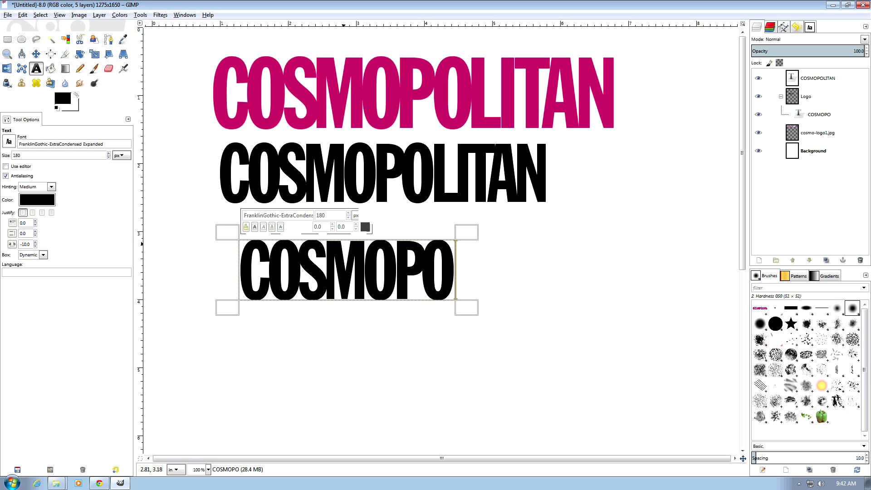
text(L)
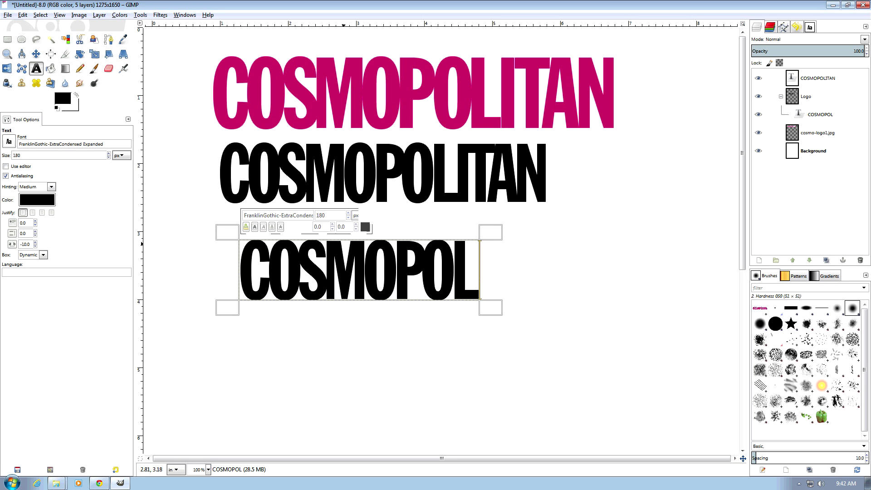
click(535, 264)
text(I)
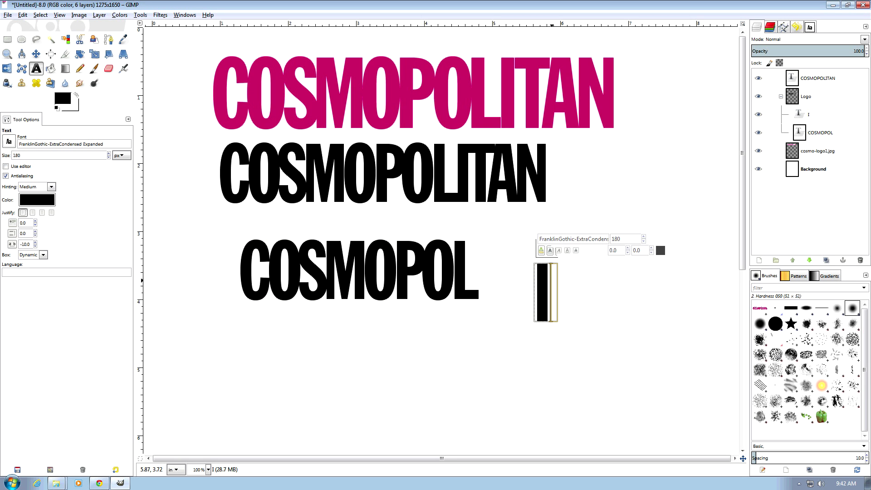
- Add a separate TAN text layer beside the I and set its letter spacing to -8
click(578, 281)
text(TAN)
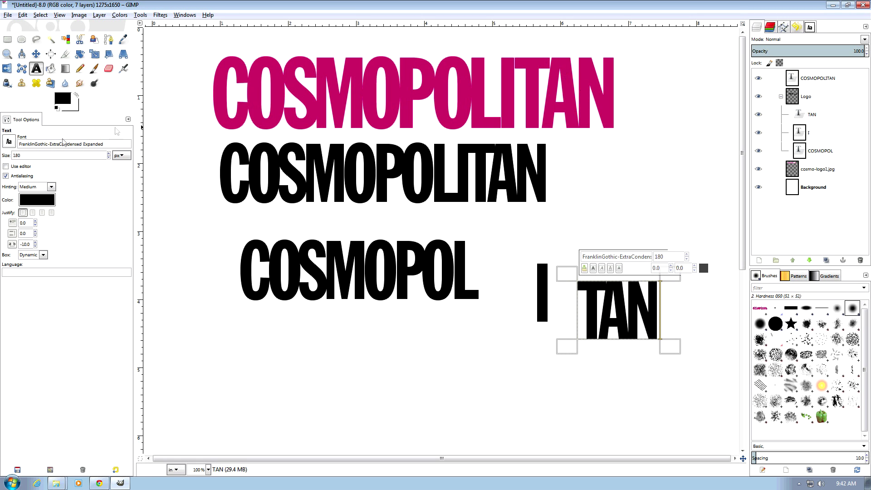
click(35, 242)
click(35, 243)
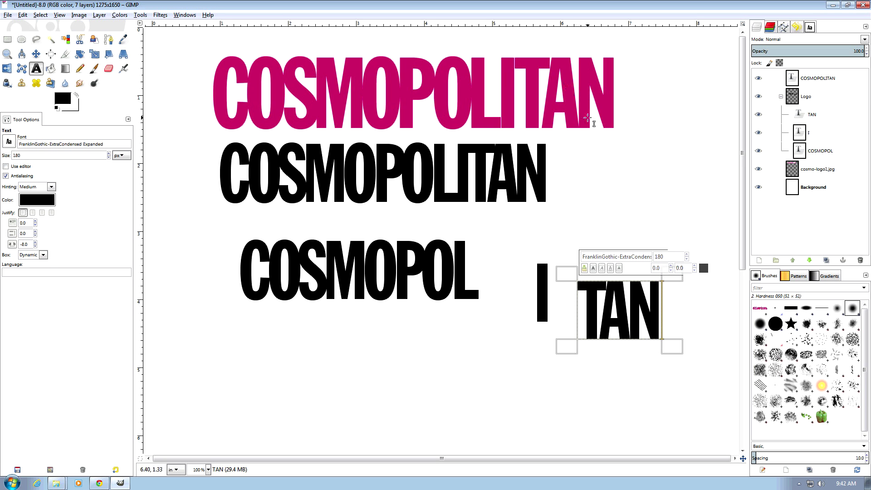
- Raise TAN to about the height of COSMOPOL and move the I level with the L, leaving a hairline gap
click(36, 53)
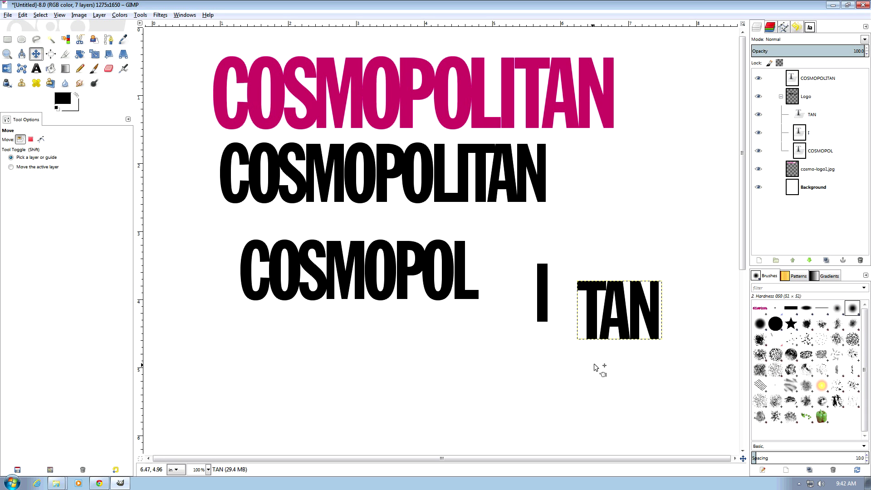
drag(593, 341, 490, 283)
scroll(490, 283, up, 4)
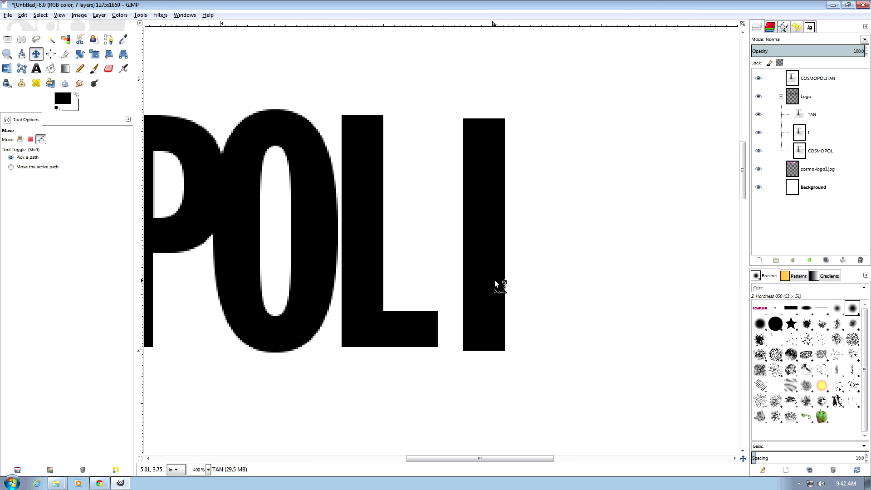
scroll(493, 282, down, 2)
scroll(498, 280, down, 2)
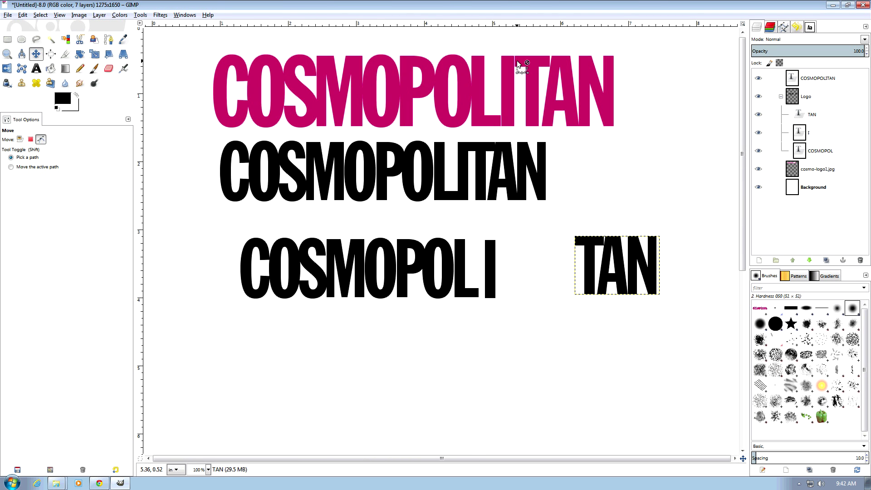
scroll(499, 290, up, 4)
drag(593, 225, 571, 228)
scroll(573, 220, up, 2)
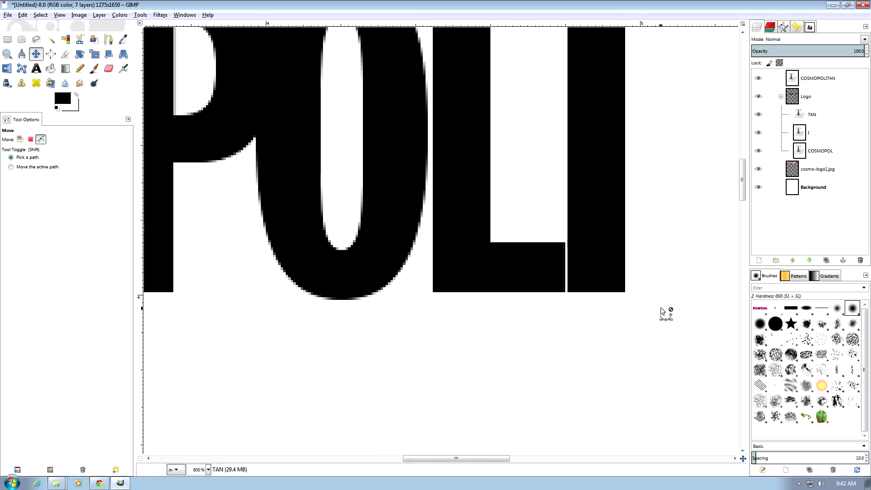
scroll(662, 311, down, 7)
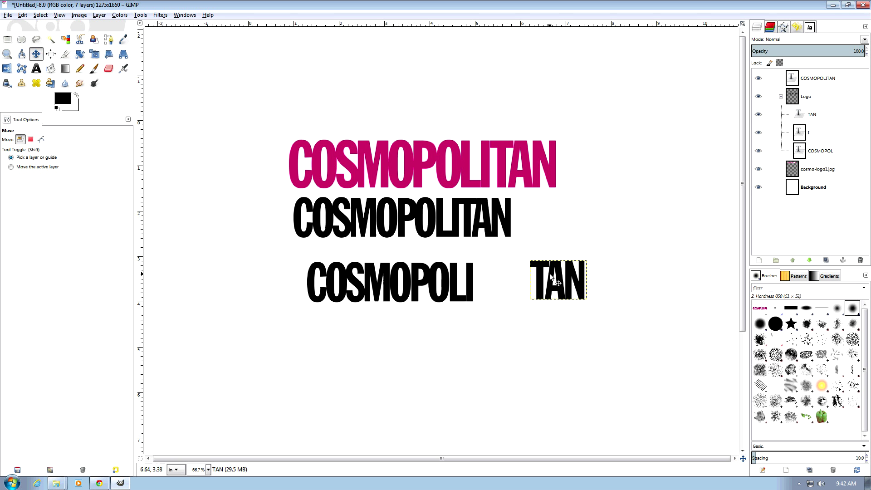
- Move TAN close against the I and align it with the tops of the other letters to complete the word
drag(545, 279, 488, 279)
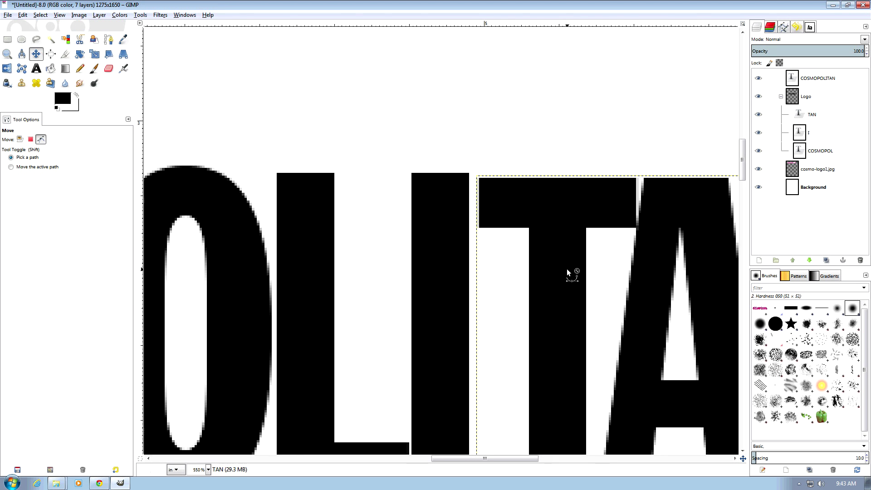
mouse_move(567, 269)
mouse_down()
mouse_move(566, 250)
mouse_move(568, 257)
mouse_up()
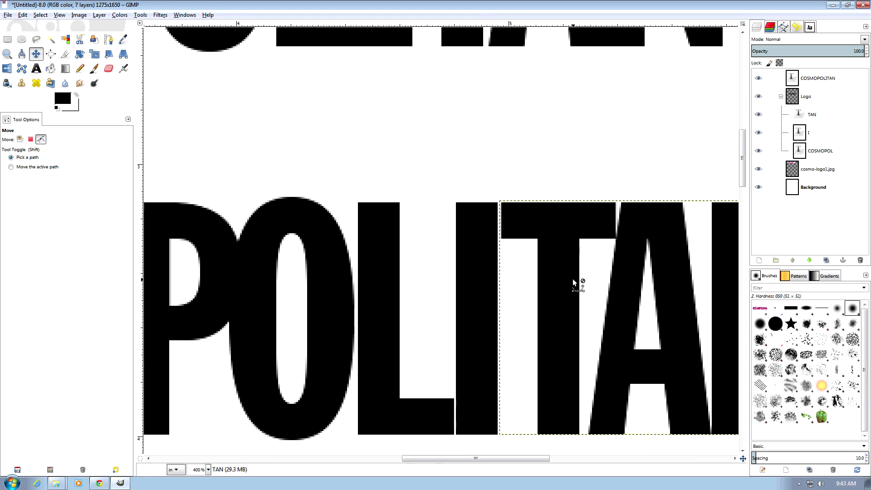
scroll(572, 278, down, 4)
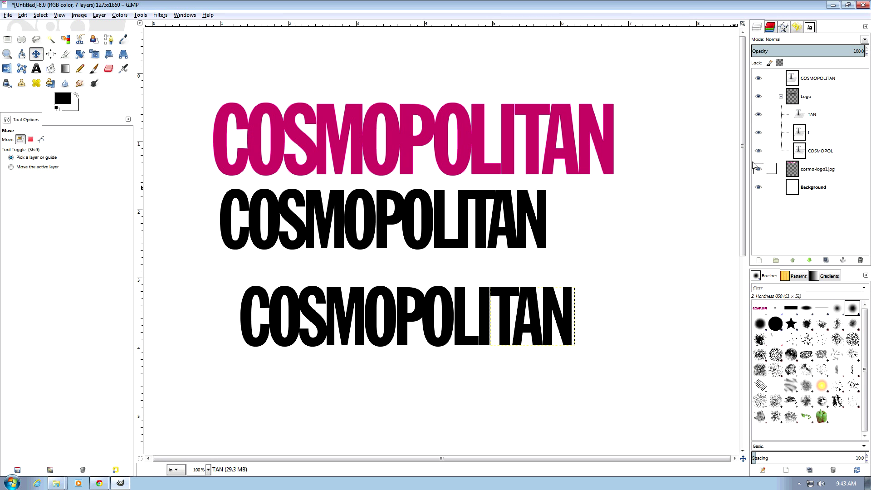
- Enlarge the COSMOPOL text layer to 245 px and move it down and left, clear of the ITAN letters
click(813, 116)
click(807, 151)
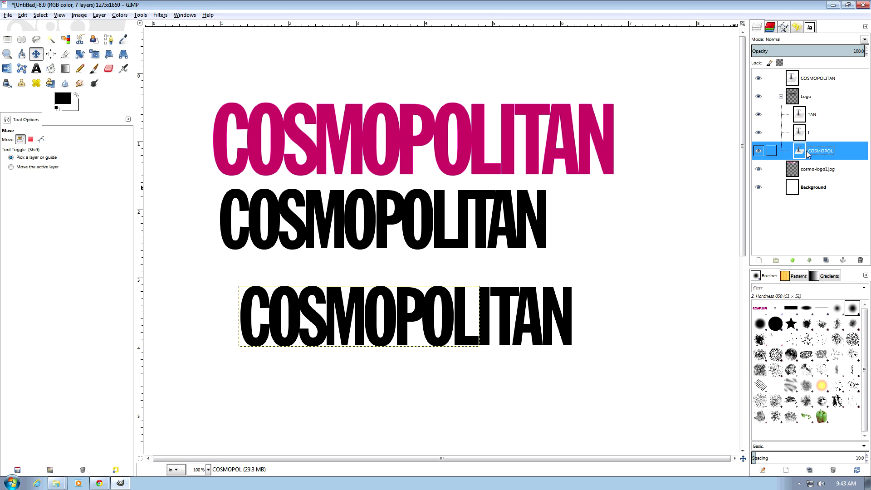
right_click(807, 151)
click(744, 158)
click(282, 293)
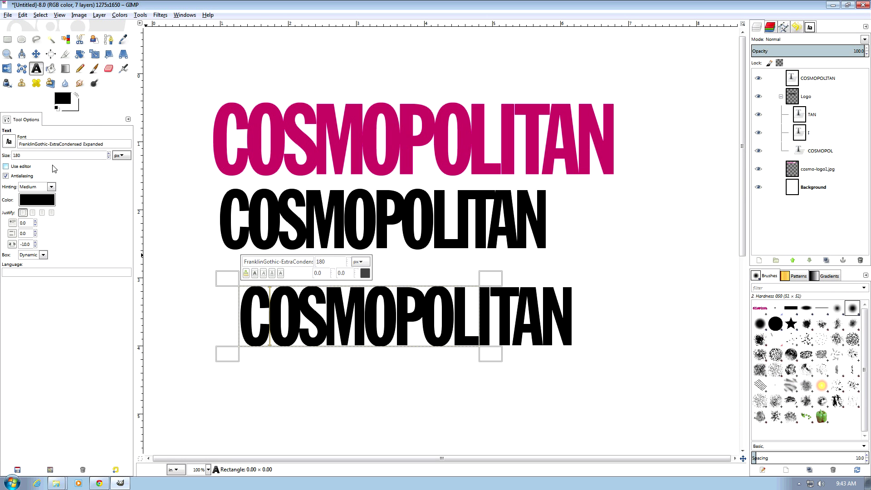
drag(108, 154, 108, 154)
click(36, 54)
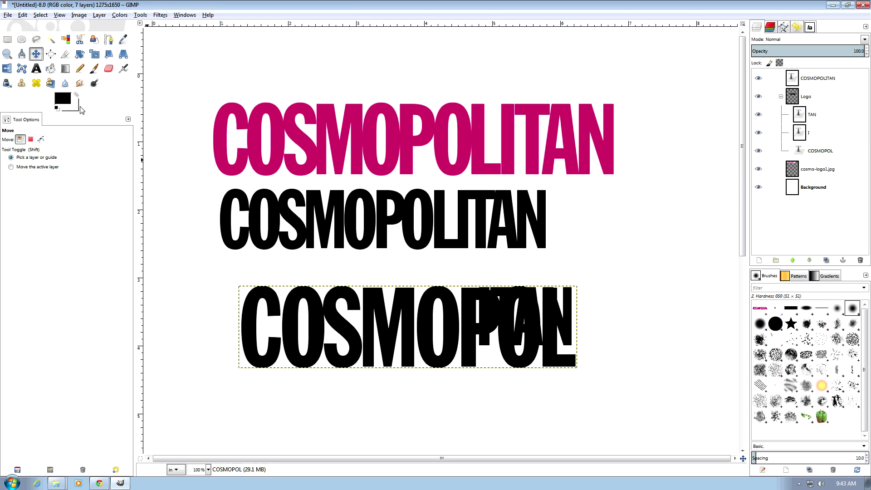
drag(254, 296, 172, 360)
scroll(484, 358, down, 3)
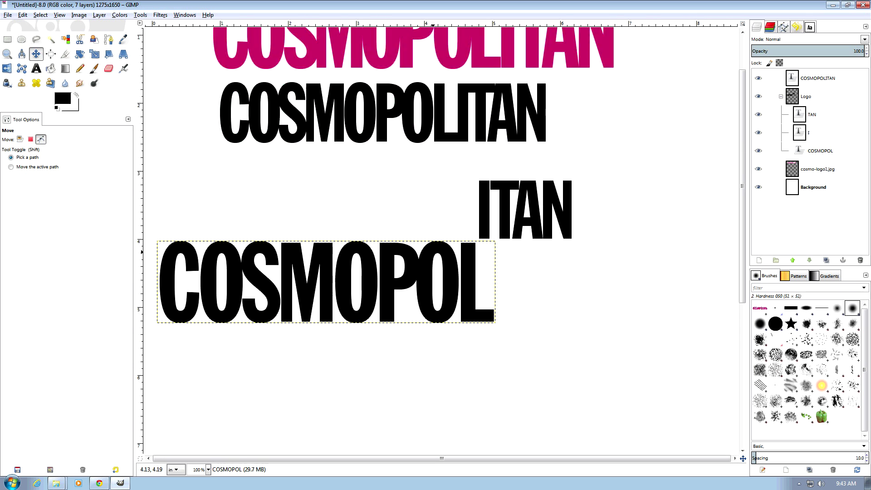
key(minus)
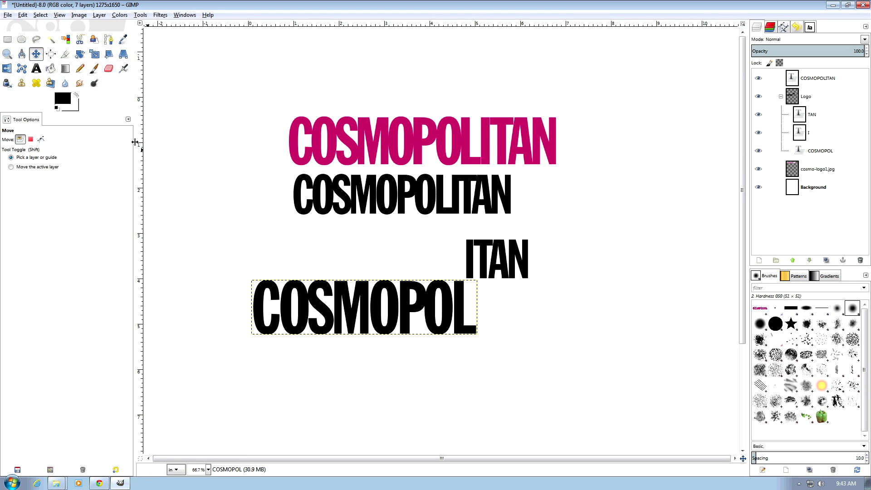
- Set the COSMOPOL text size to 250 px and tighten its letter spacing to -16
click(40, 68)
click(398, 300)
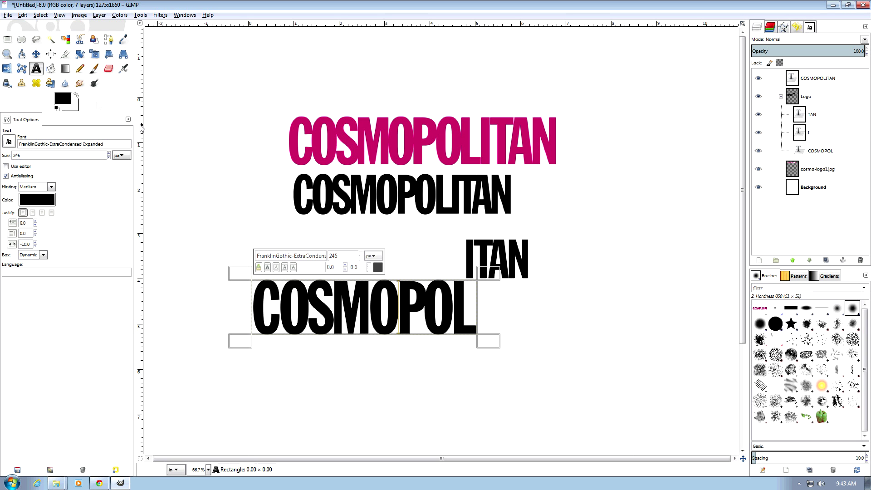
click(108, 154)
click(109, 153)
click(108, 153)
click(108, 153)
click(109, 153)
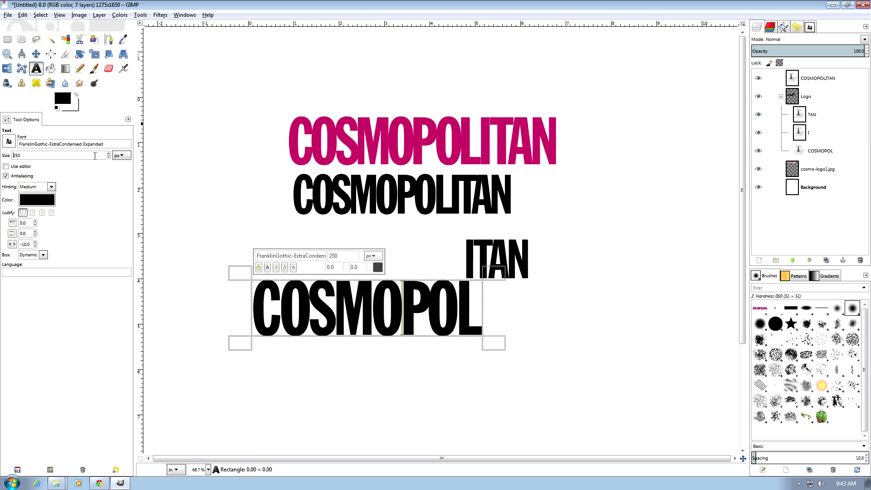
click(35, 246)
click(35, 246)
click(35, 246)
click(35, 246)
click(35, 247)
click(35, 247)
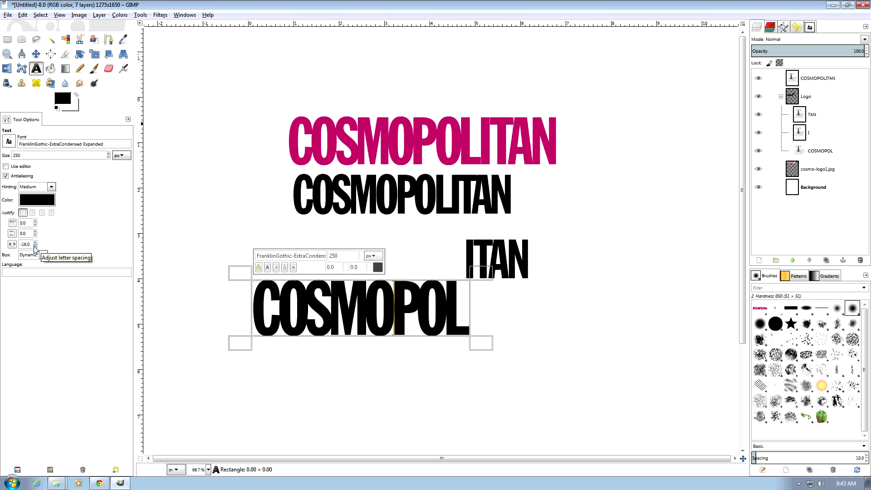
- Set the I and TAN text layers to a size of 250 px
click(468, 252)
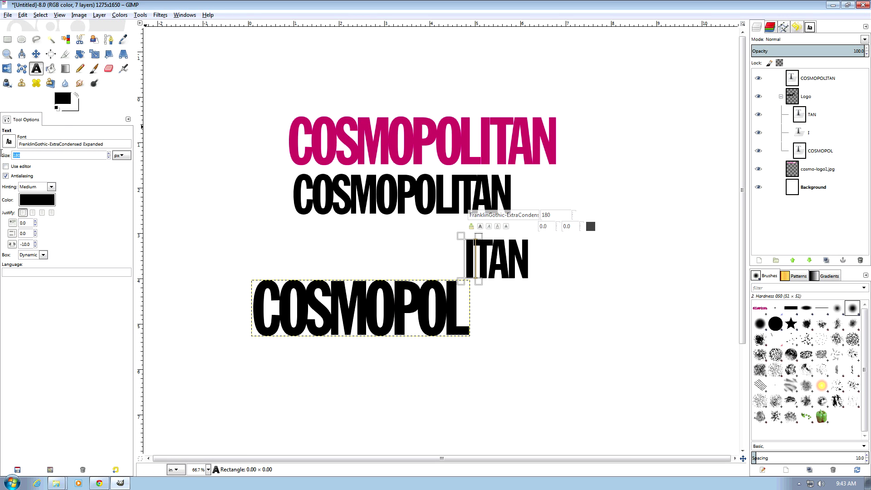
text(250)
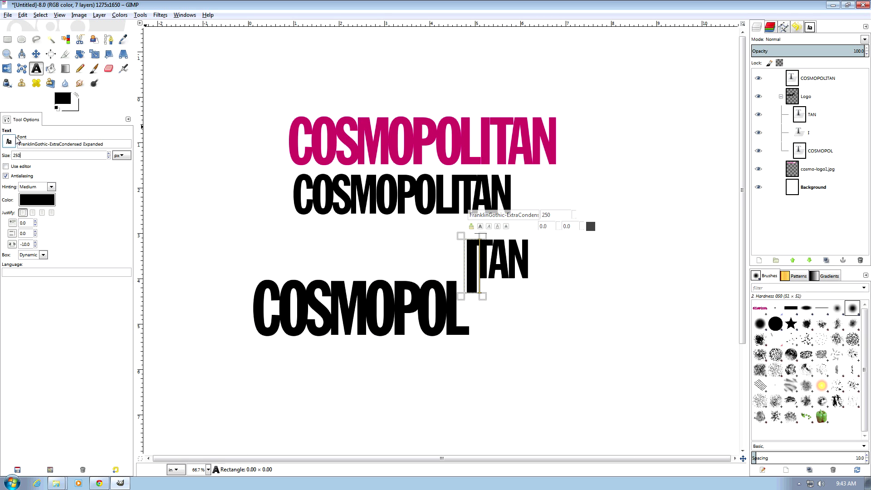
click(519, 252)
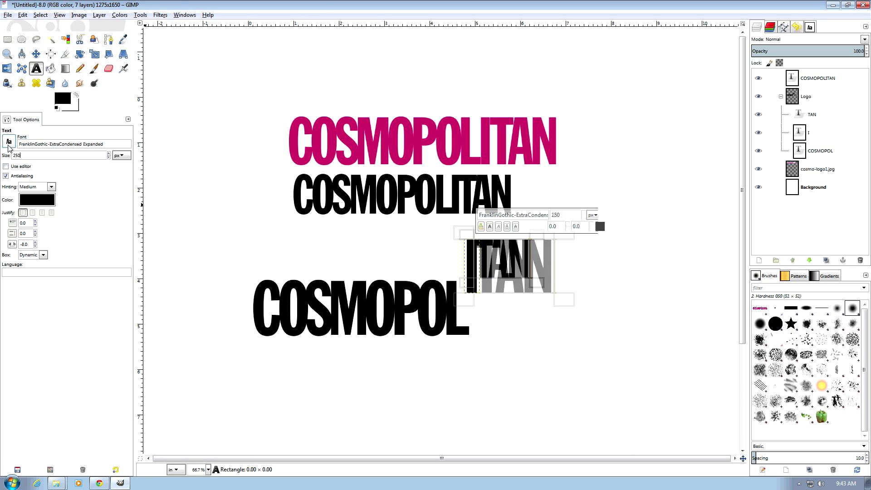
- Move the I beside the L of COSMOPOL and place TAN after it on the same line
scroll(442, 243, up, 3)
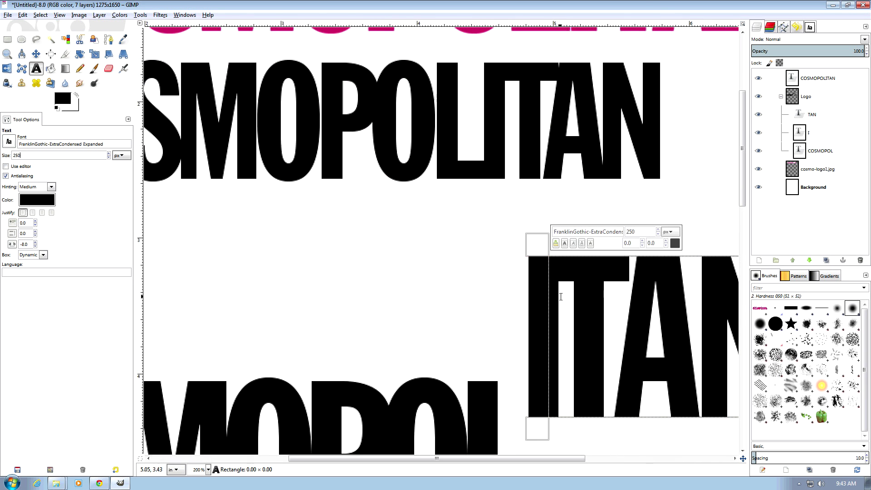
scroll(561, 297, down, 2)
click(36, 54)
drag(485, 337, 491, 398)
drag(508, 355, 526, 417)
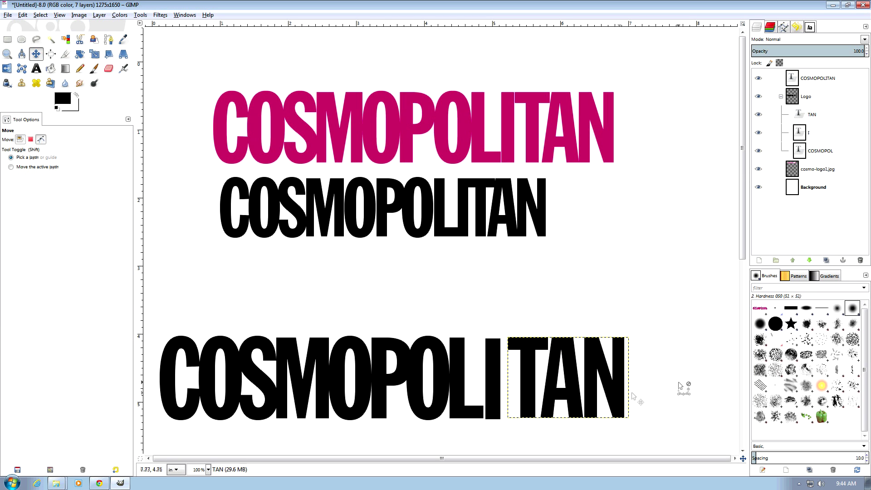
- Set the TAN and COSMOPOL text layers to a size of 300 px
scroll(634, 397, down, 1)
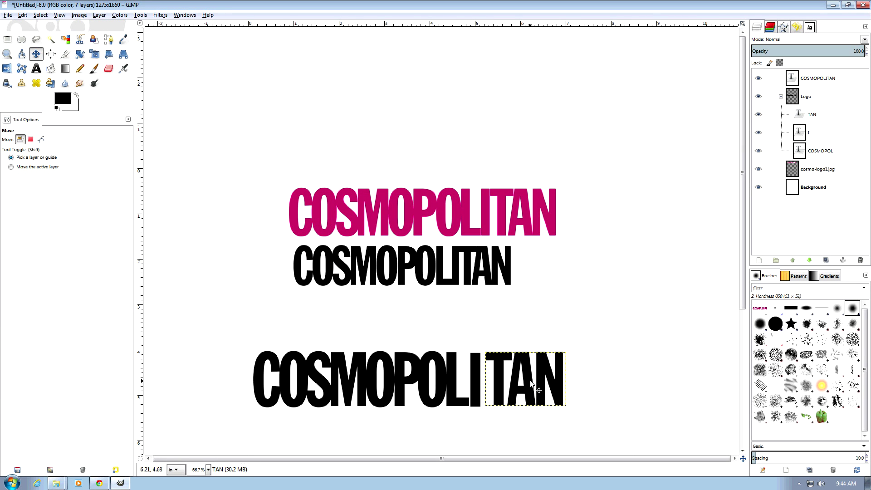
click(36, 68)
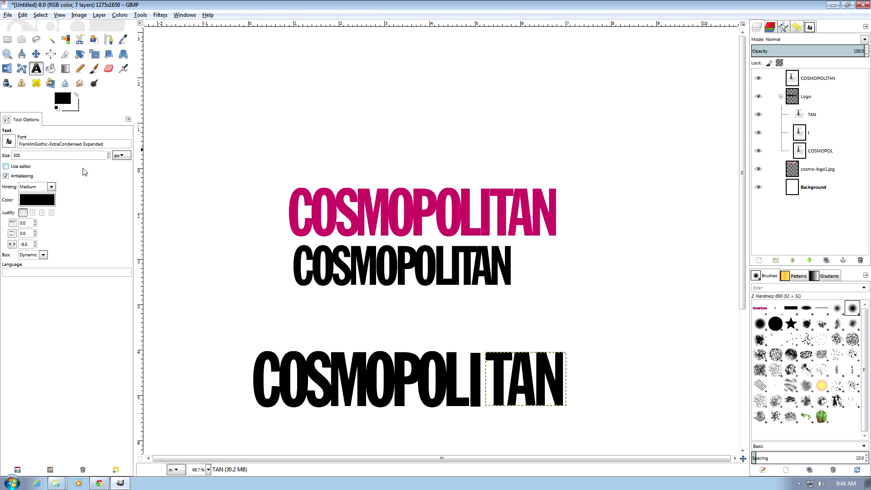
click(537, 369)
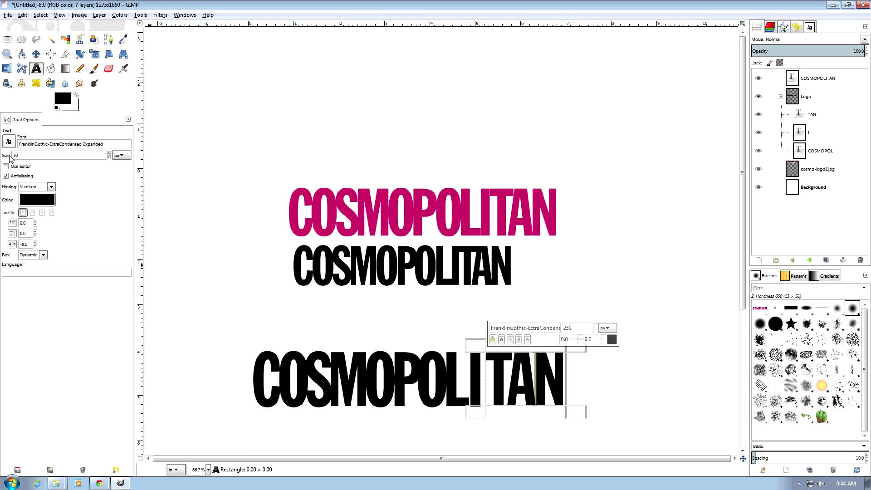
key(Return)
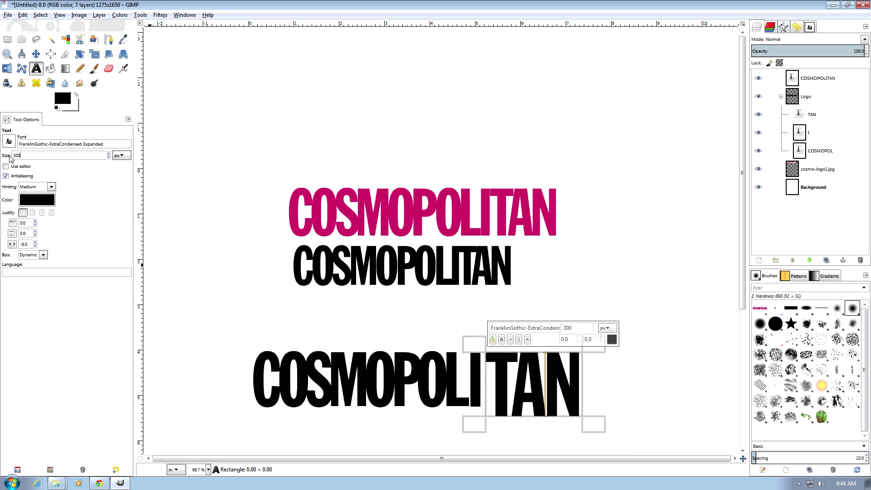
click(300, 365)
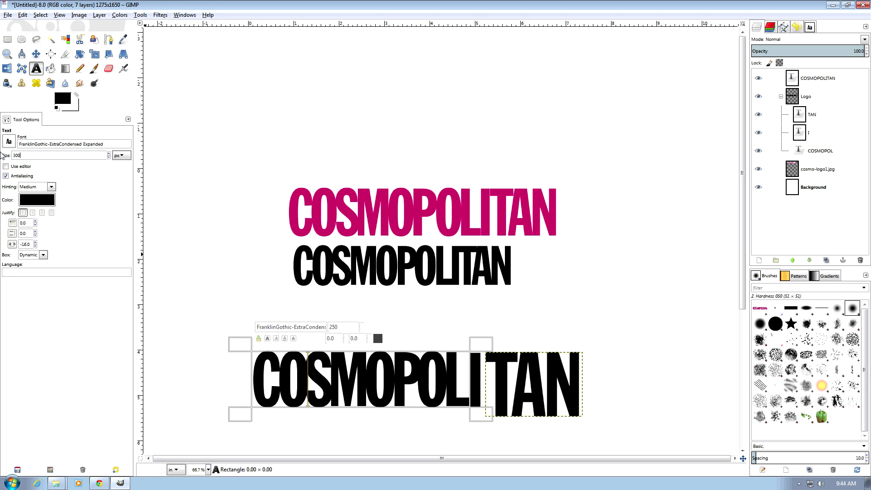
key(Return)
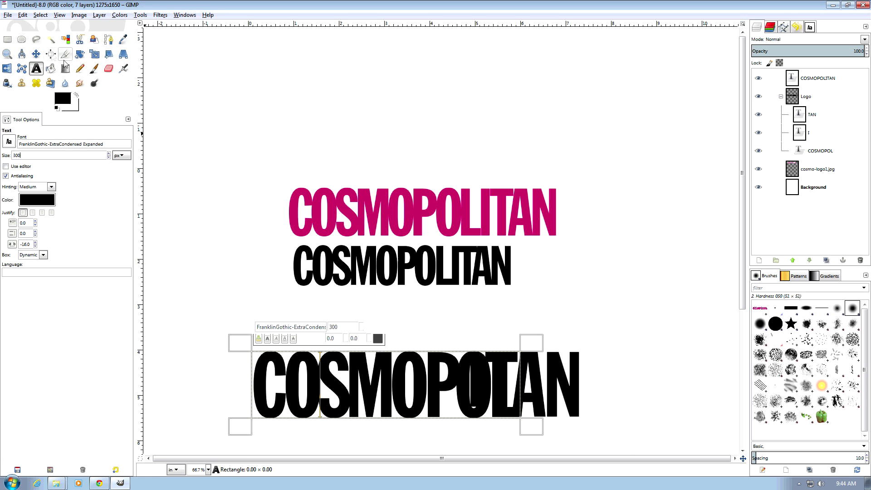
- Move COSMOPOL down into the empty area of the page and place the I just after its L
click(36, 54)
drag(261, 367, 257, 430)
scroll(428, 360, down, 5)
drag(478, 178, 525, 251)
- Set the I text layer to a size of 300 px
click(36, 68)
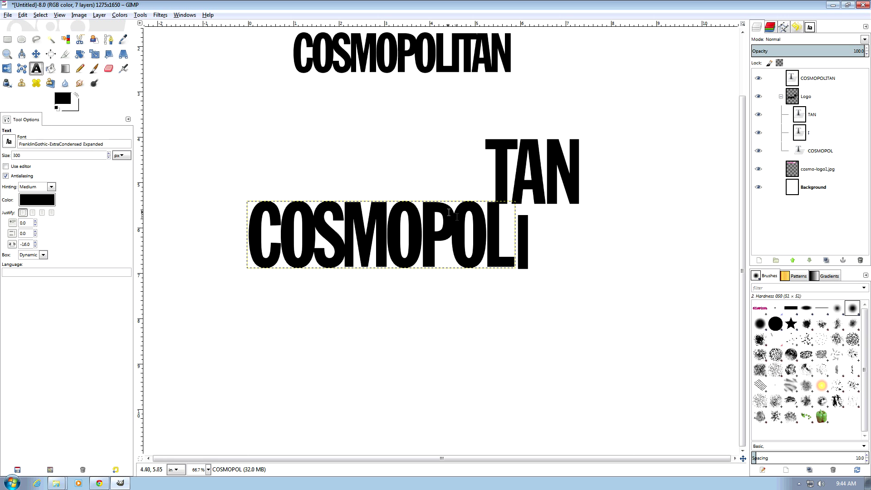
click(523, 241)
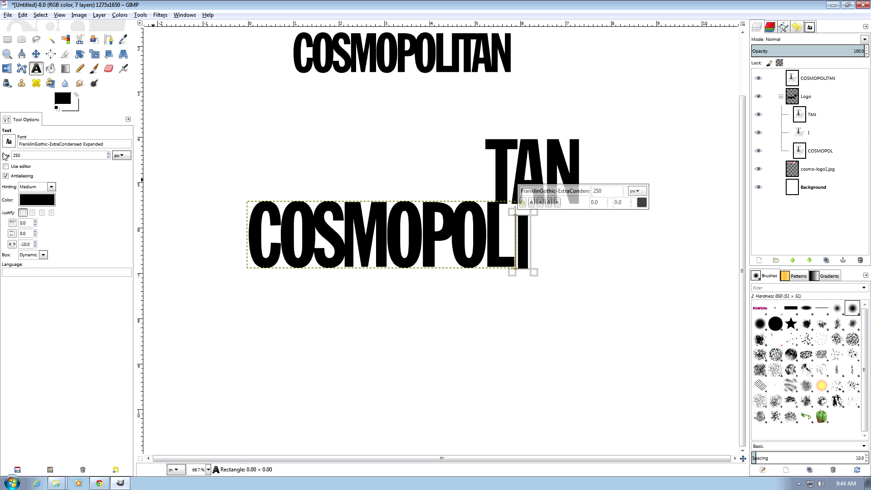
text(300)
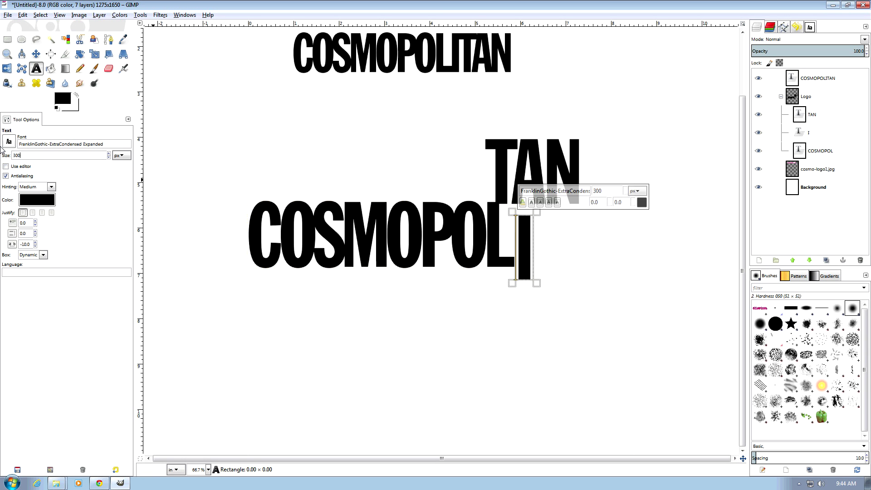
- Raise the I against the L and bring TAN down beside it to complete the enlarged word
click(36, 53)
scroll(459, 216, up, 2)
drag(594, 267, 584, 230)
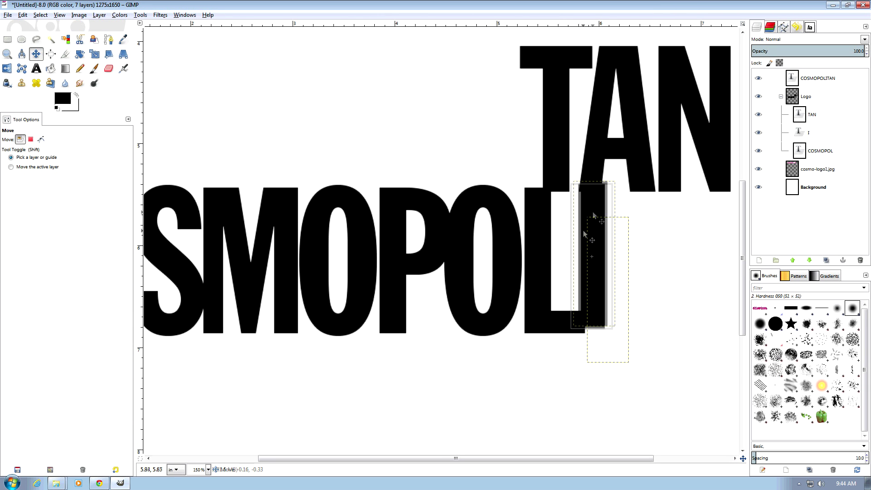
drag(648, 183, 731, 314)
scroll(652, 334, down, 2)
- Level COSMOPOL with the other letters and nudge the I so a hairline gap separates it from the L
click(19, 140)
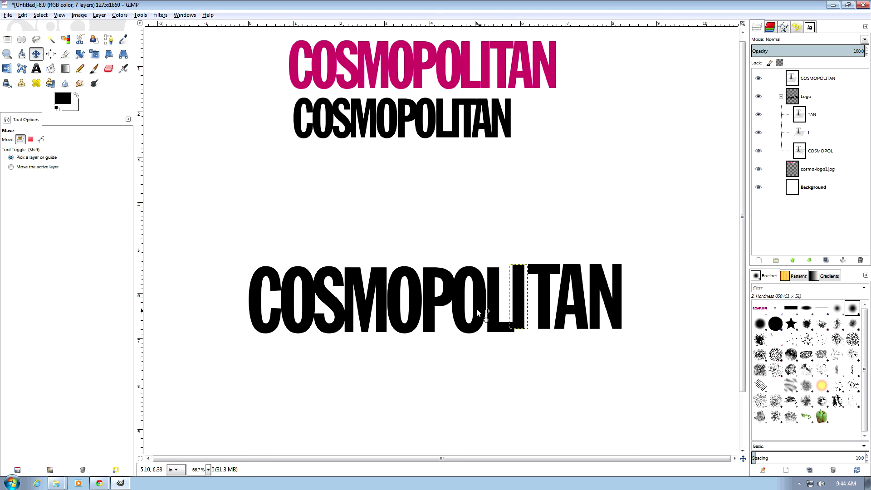
scroll(471, 315, up, 1)
scroll(233, 312, down, 1)
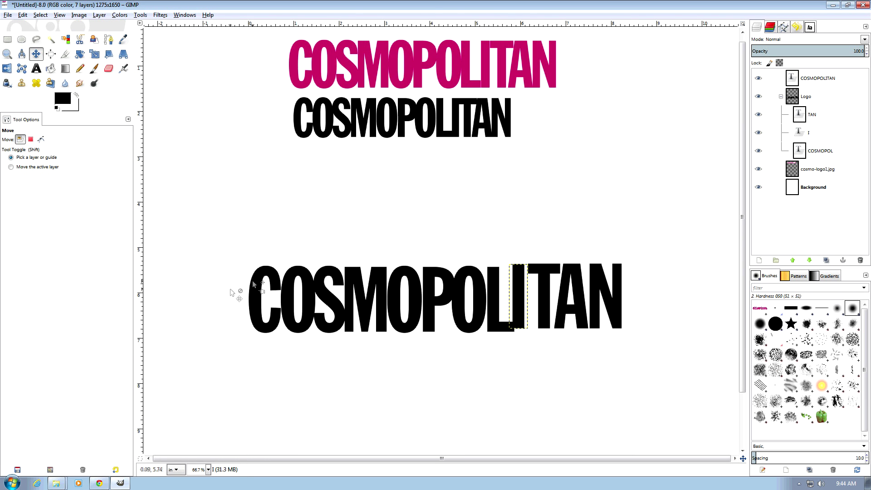
drag(271, 278, 278, 286)
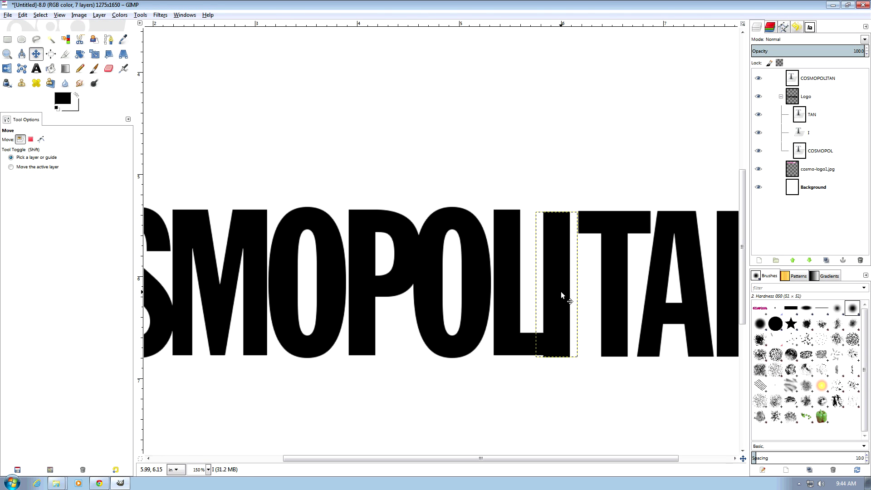
drag(561, 291, 568, 290)
scroll(566, 320, up, 3)
drag(577, 342, 573, 342)
key(shift+m)
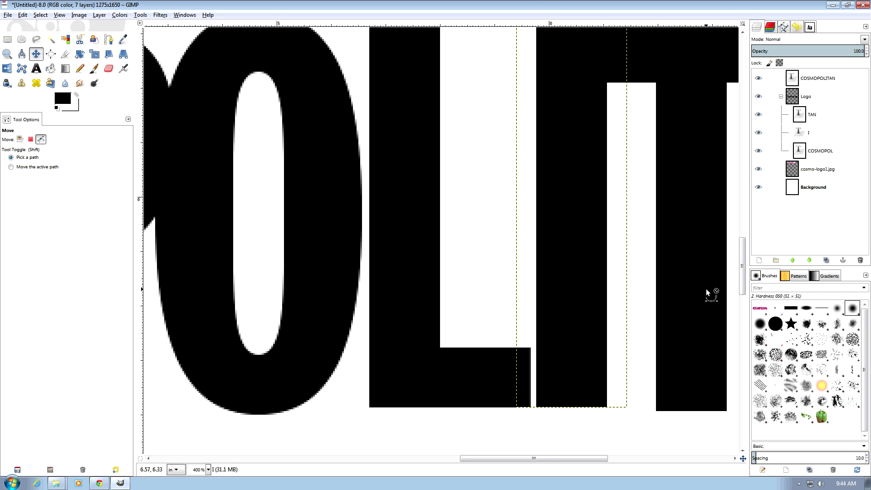
- Shift TAN slightly away from the I and align its baseline with the rest of the word
scroll(704, 311, up, 1)
scroll(704, 311, down, 2)
key(shift+m)
drag(683, 128, 697, 126)
scroll(672, 263, down, 4)
key(shift+m)
key(shift+m)
- Move the whole Logo group to the top of the page, and shift the pink reference logo and small black text below it
click(812, 97)
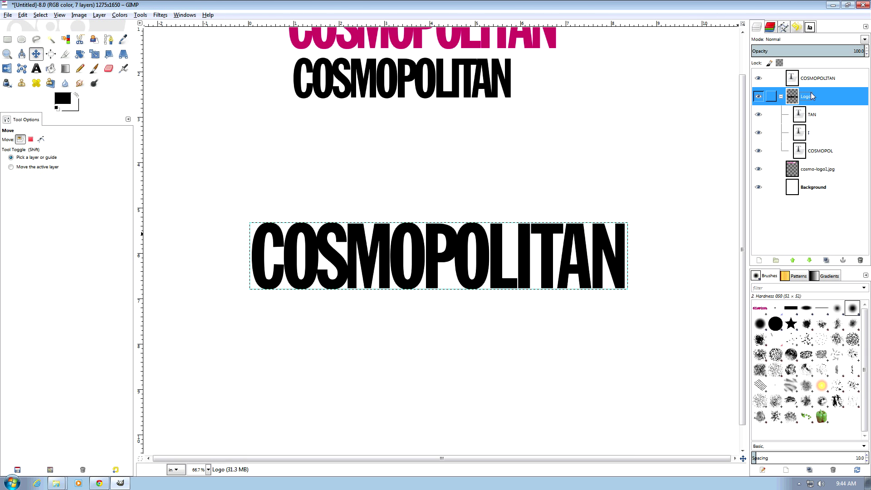
drag(459, 259, 462, 105)
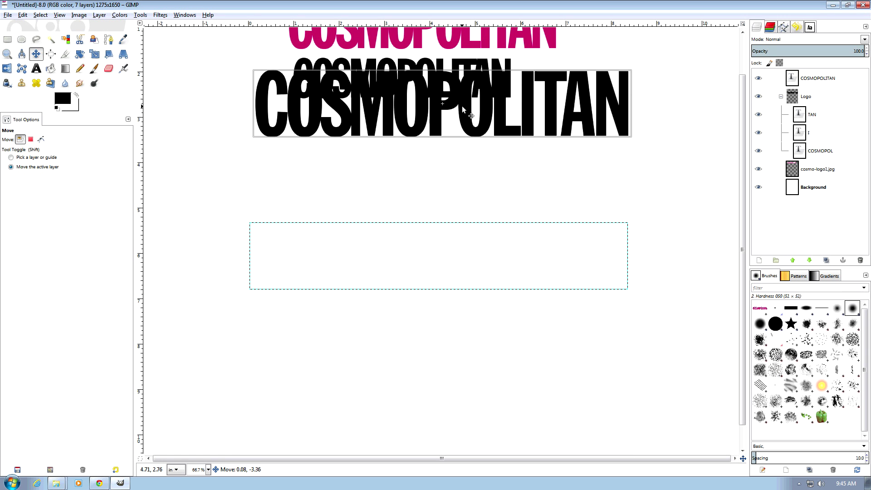
scroll(465, 203, up, 2)
drag(462, 153, 444, 191)
drag(448, 133, 442, 191)
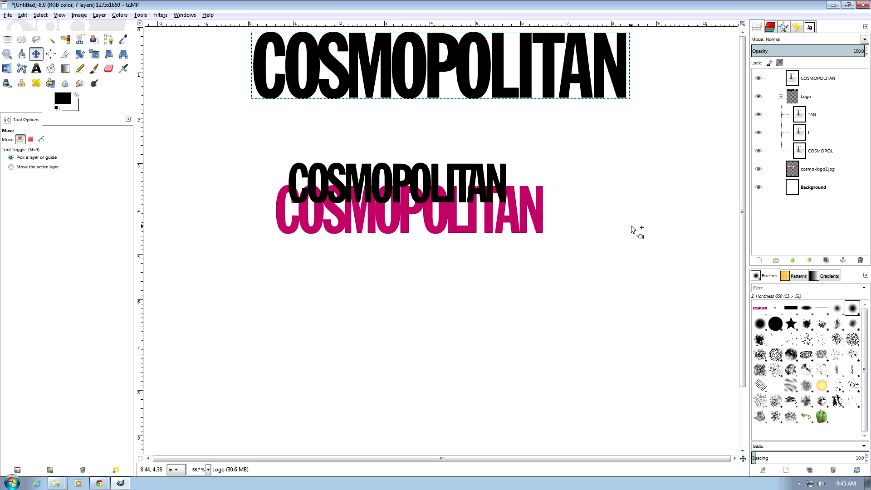
- Change the COSMOPOL text color to the saved pink dd005a
click(823, 116)
right_click(814, 153)
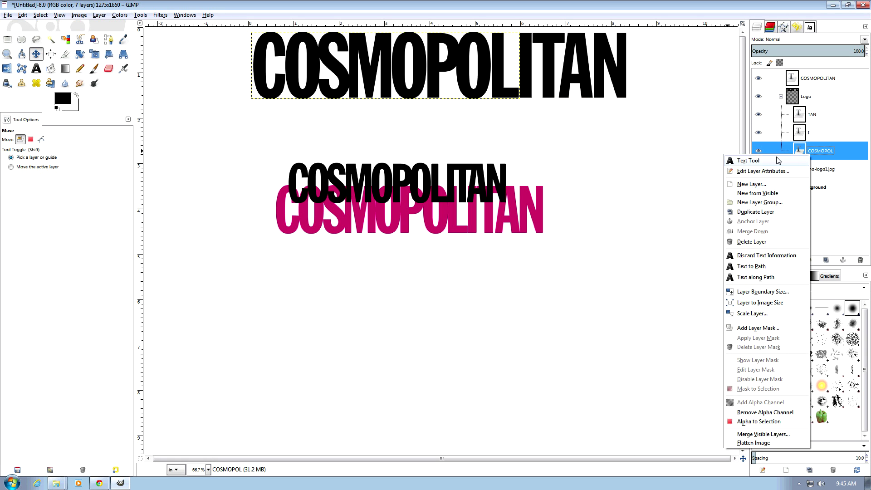
key(Escape)
click(36, 68)
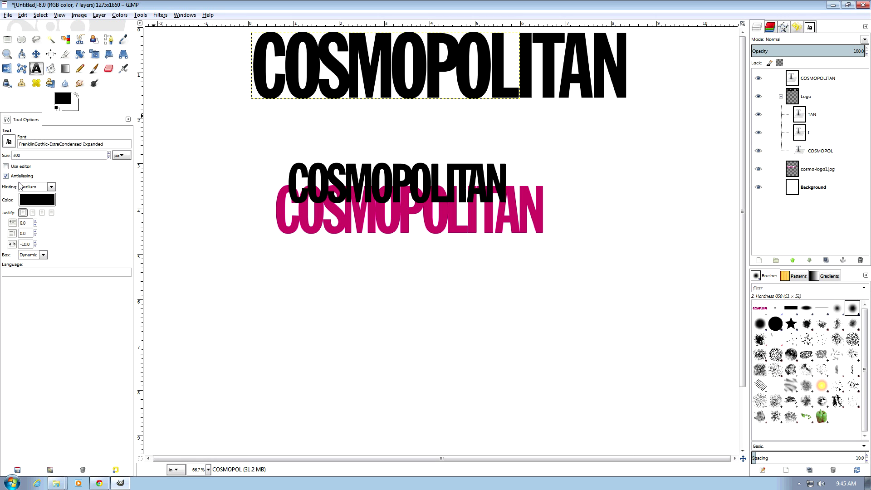
click(37, 200)
click(214, 210)
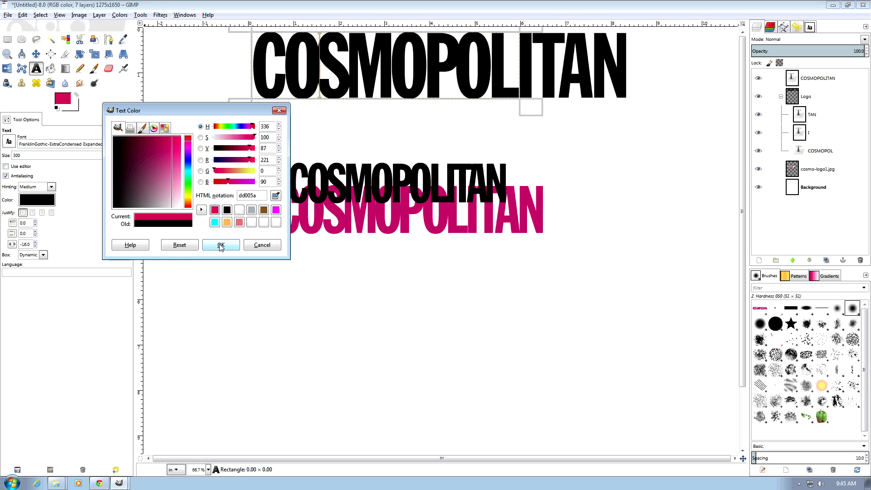
click(221, 245)
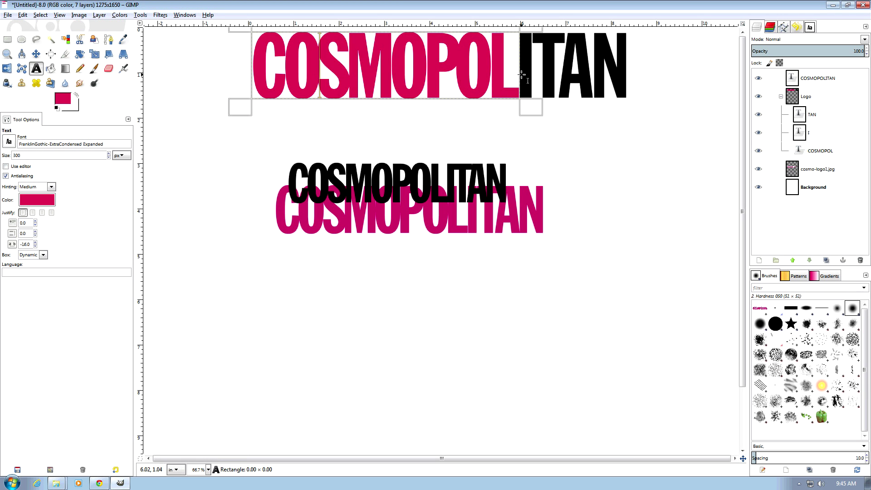
- Change the TAN text color to the same saved pink as COSMOPOL
click(565, 83)
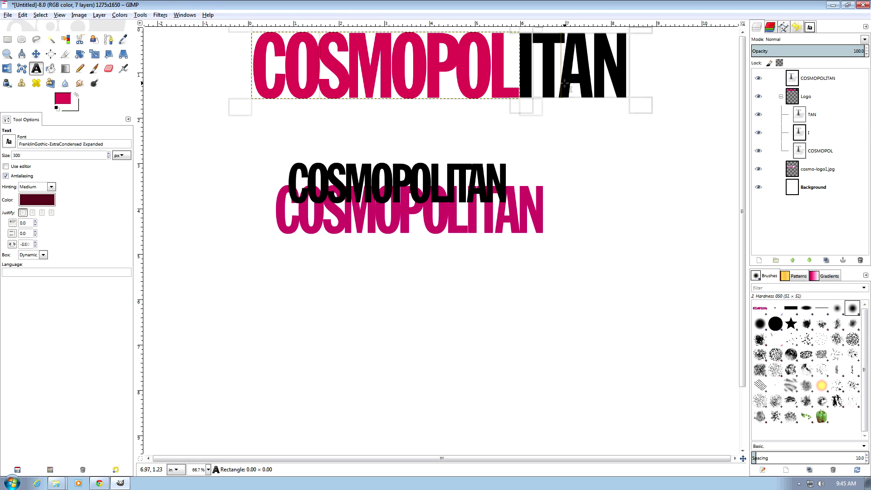
click(37, 199)
click(214, 210)
click(220, 244)
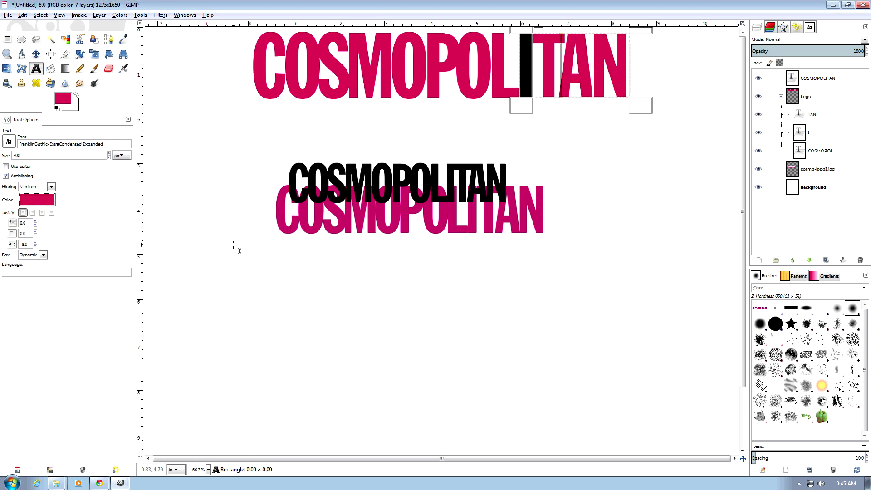
- Recolor the I text layer with the same saved pink so the whole logo matches
right_click(806, 133)
click(735, 138)
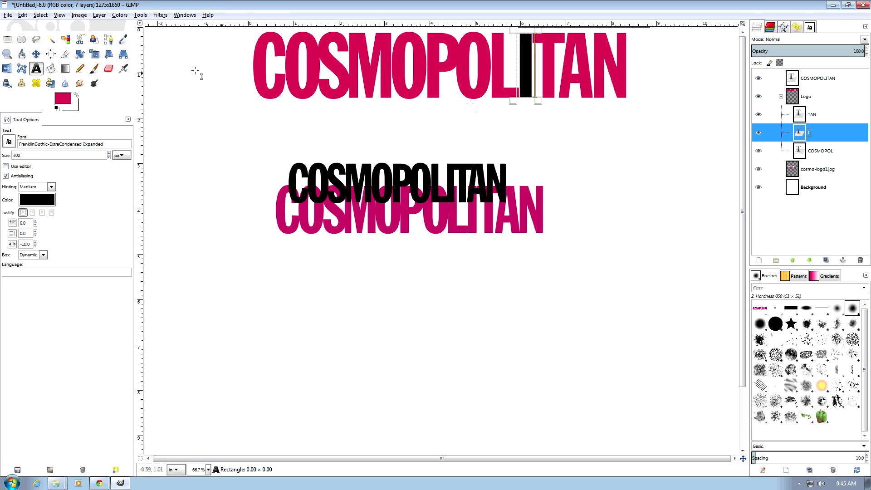
click(35, 204)
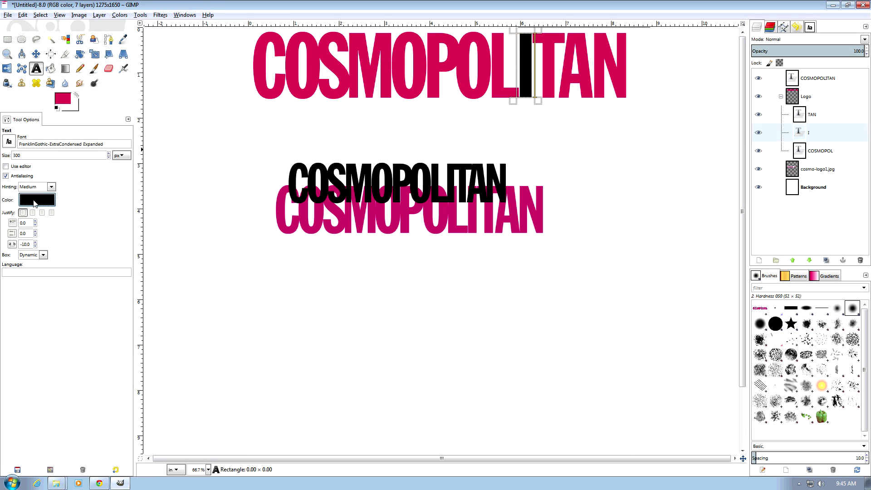
click(214, 210)
click(221, 244)
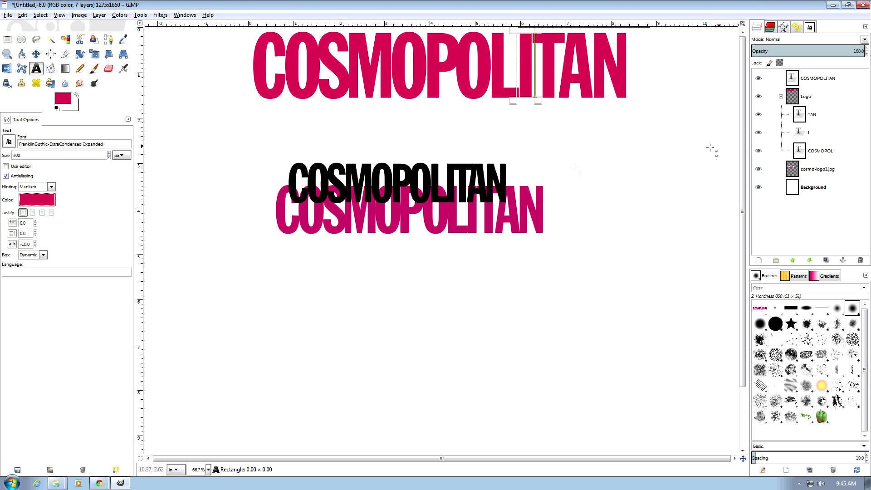
scroll(503, 222, down, 1)
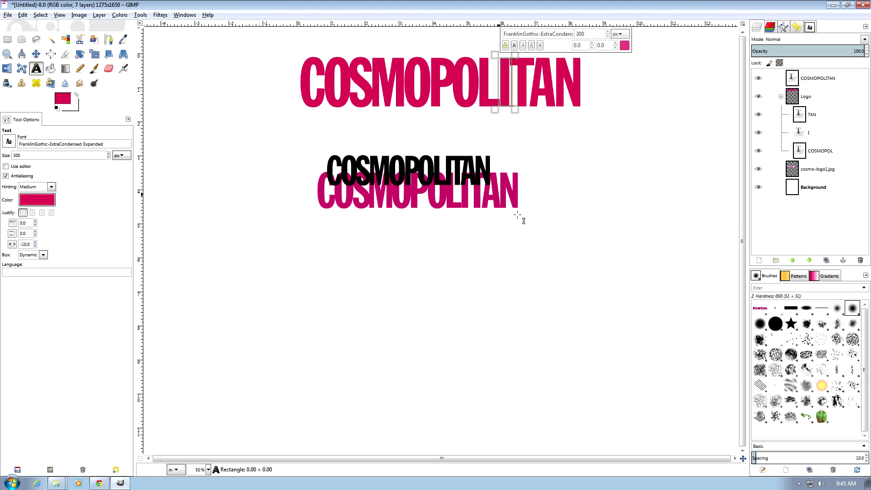